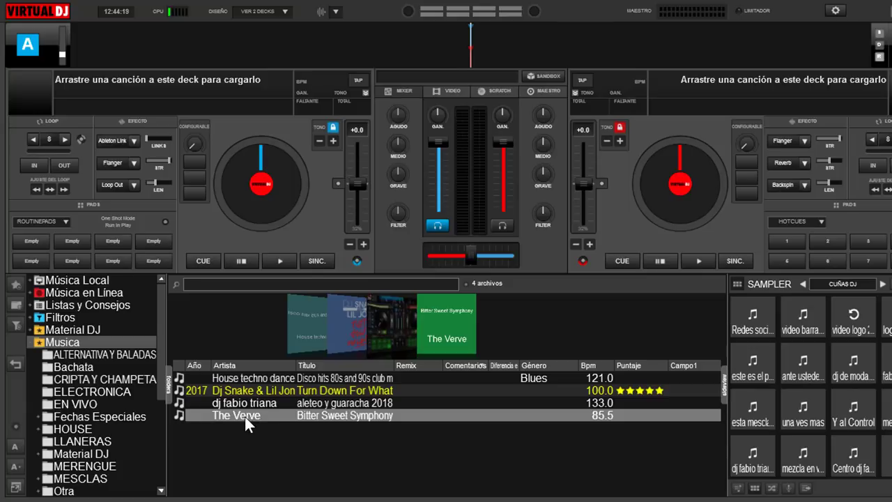
# Load Bitter Sweet Symphony onto deck A and position playback where the louder section begins, at about 25.6 seconds
pyautogui.moveTo(245, 416); pyautogui.dragTo(274, 218)
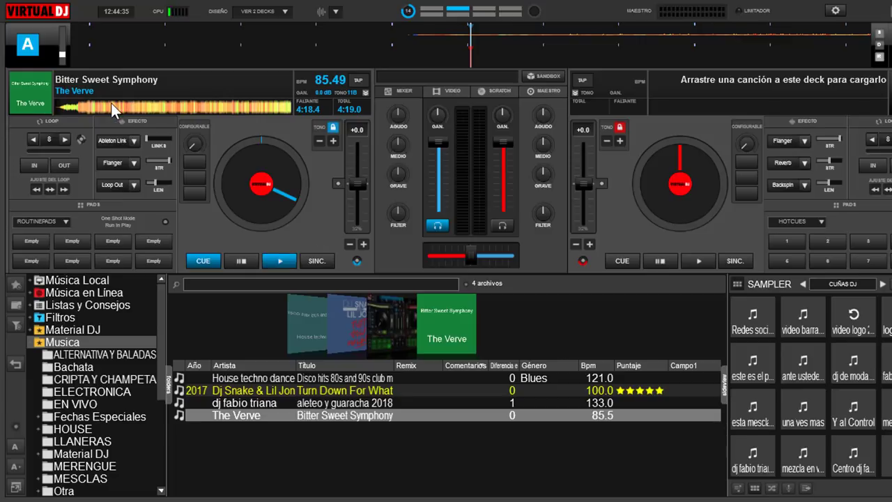
pyautogui.click(77, 108)
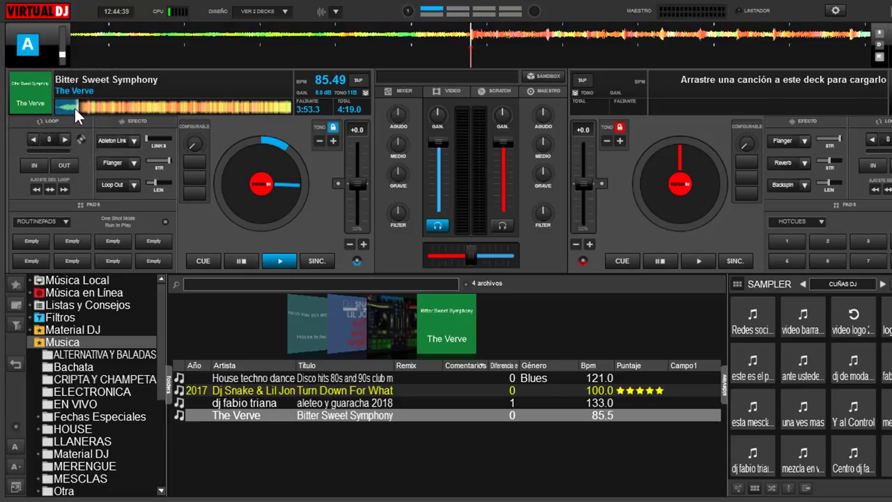
pyautogui.click(74, 106)
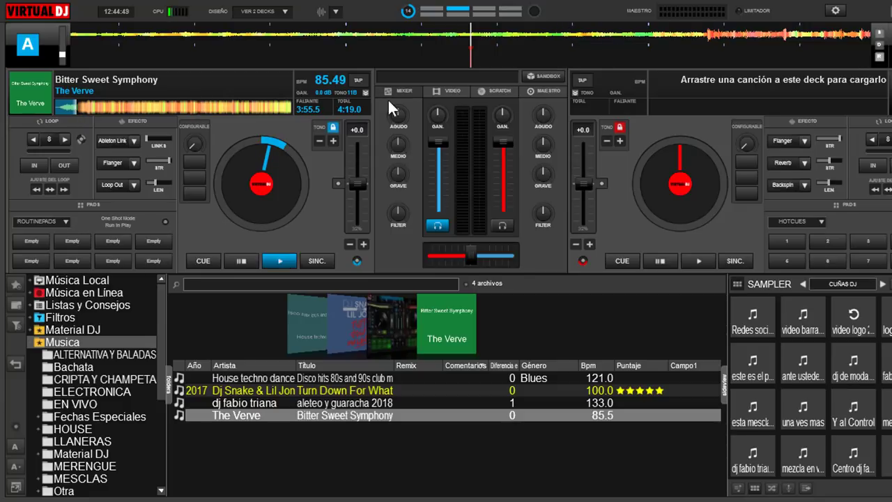
pyautogui.press('space')
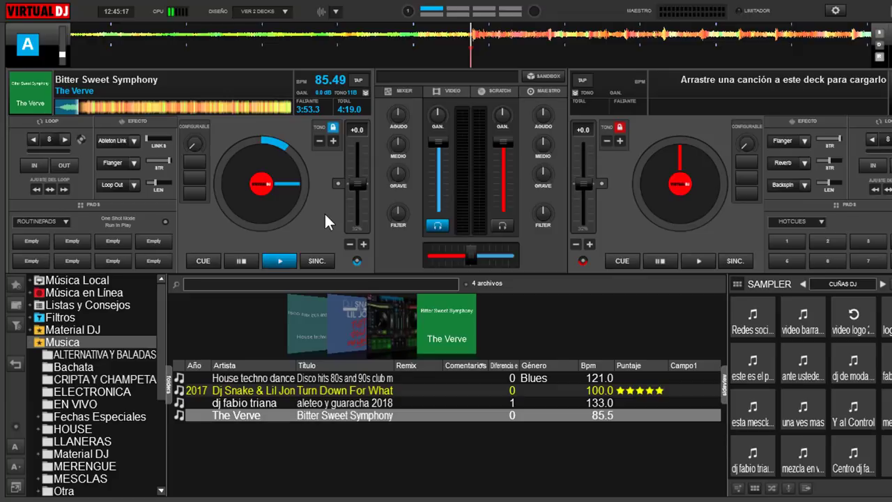
# Open the POI editor for Bitter Sweet Symphony and add a new point at the current playback position
pyautogui.rightClick(254, 418)
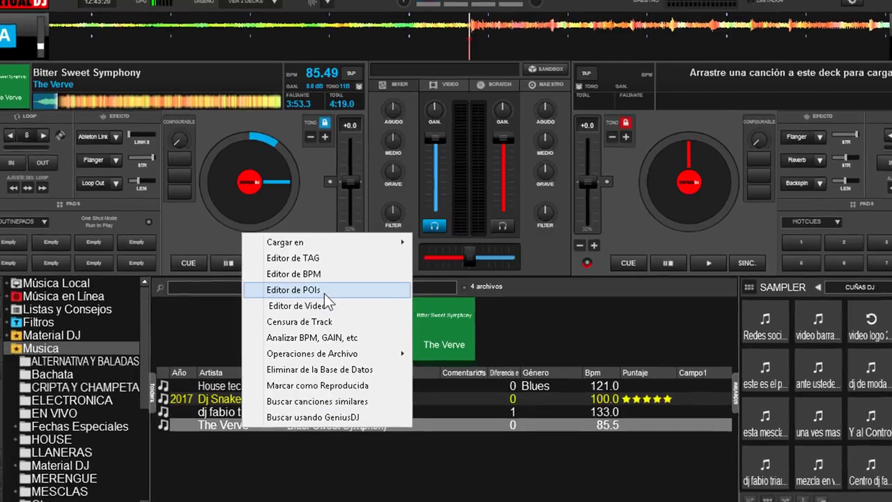
pyautogui.click(304, 287)
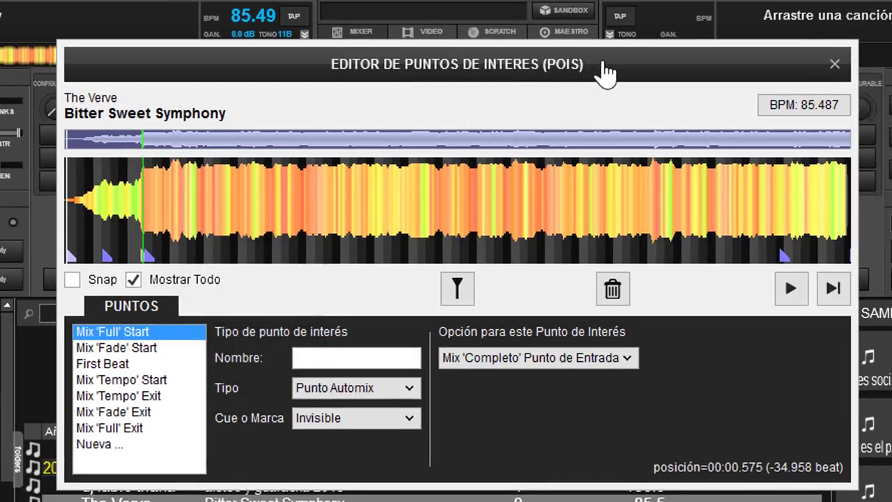
pyautogui.moveTo(605, 72); pyautogui.dragTo(623, 0)
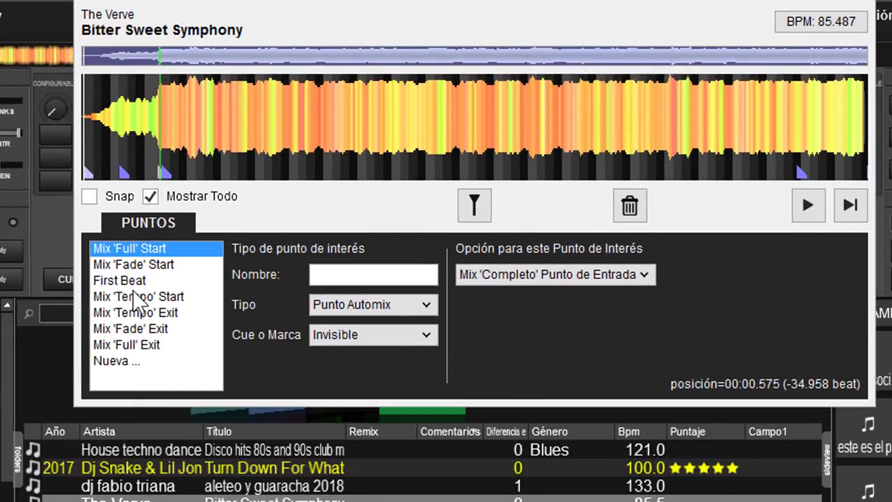
pyautogui.click(123, 361)
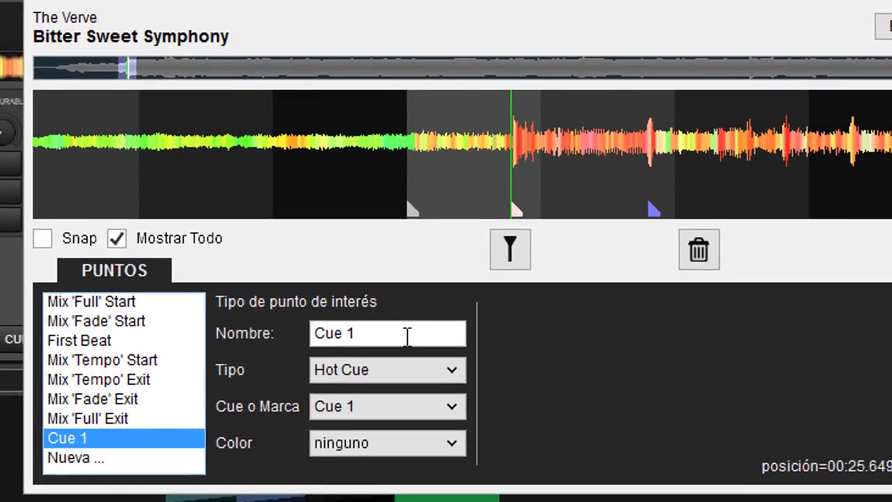
# Rename the new point of interest as inicio
pyautogui.click(408, 337)
pyautogui.press('BackSpace')
pyautogui.press('BackSpace')
pyautogui.press('BackSpace')
pyautogui.press('BackSpace')
pyautogui.press('BackSpace')
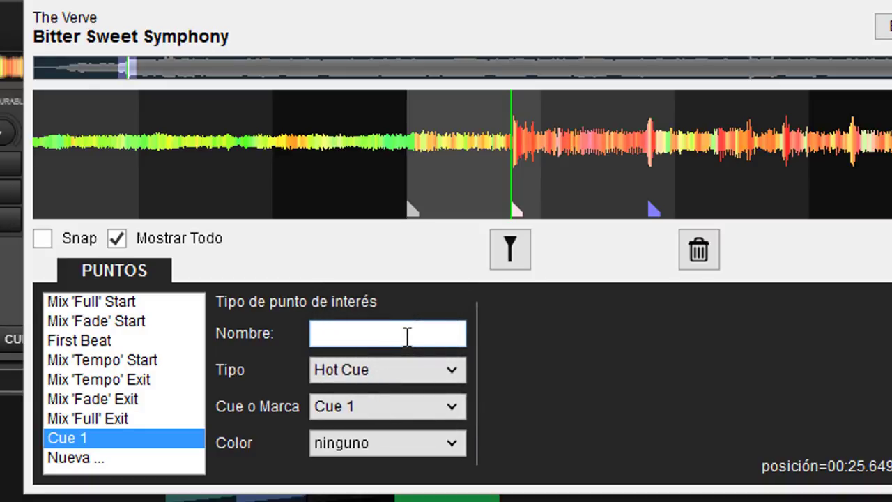
pyautogui.write('inicio')
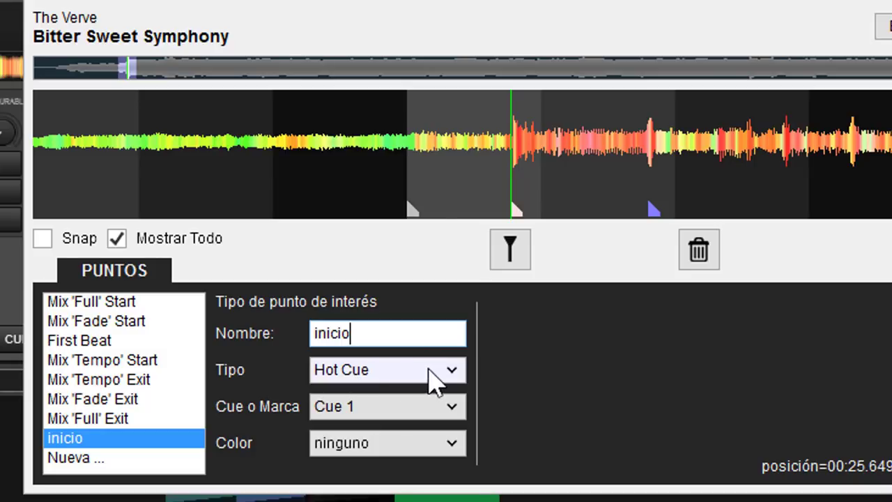
# Set the inicio point's type to Punto Carga and its cue or mark option to Solo Marcar
pyautogui.click(453, 375)
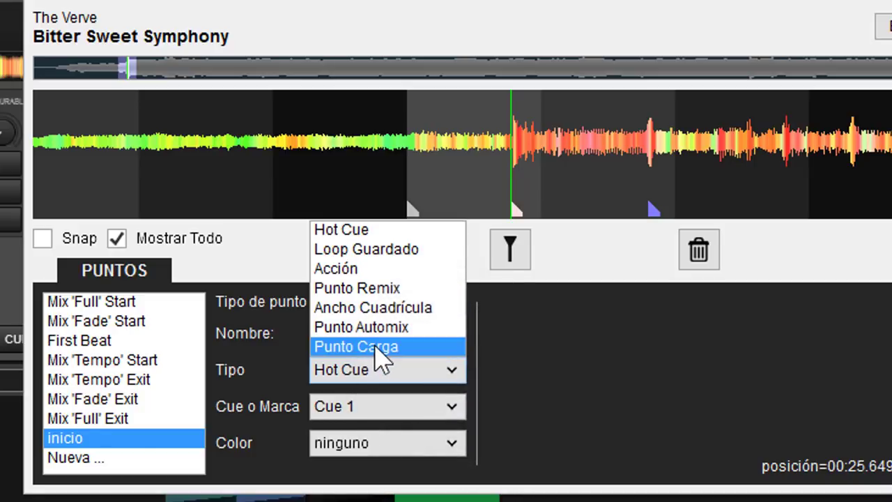
pyautogui.click(398, 345)
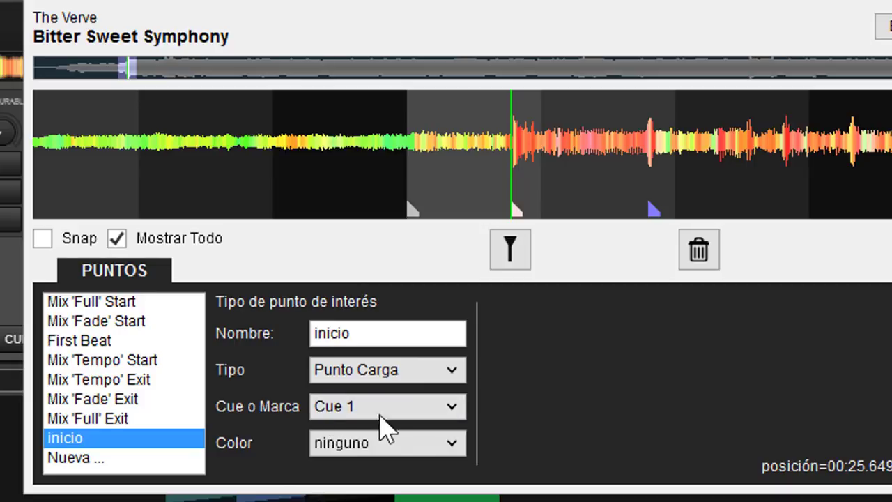
pyautogui.click(452, 409)
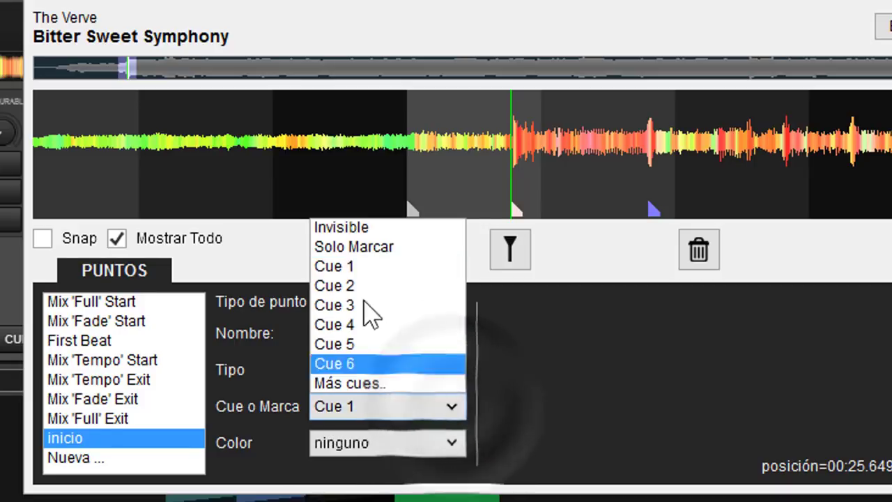
pyautogui.click(380, 251)
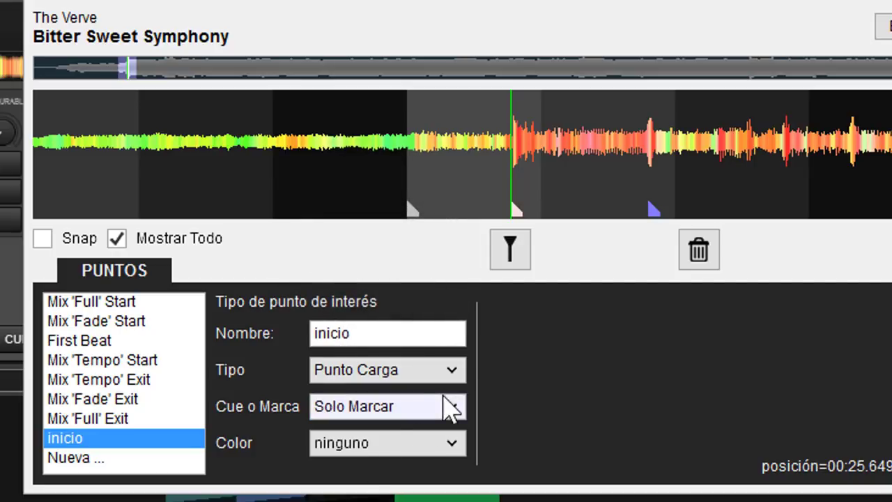
# Set the inicio point's color to naranja and close the POI editor
pyautogui.click(408, 446)
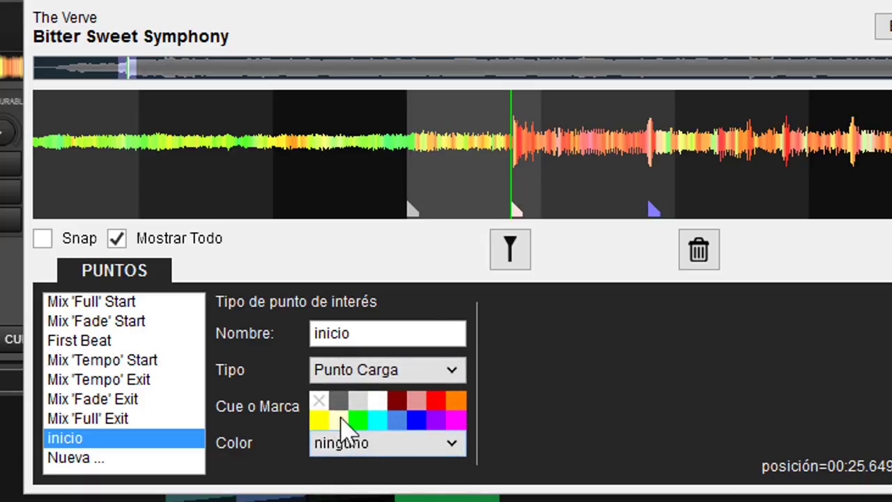
pyautogui.click(459, 402)
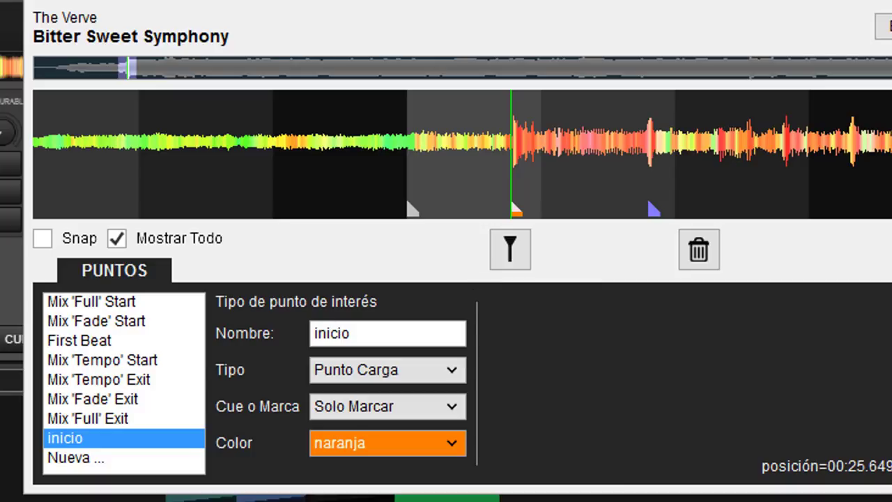
pyautogui.press('Escape')
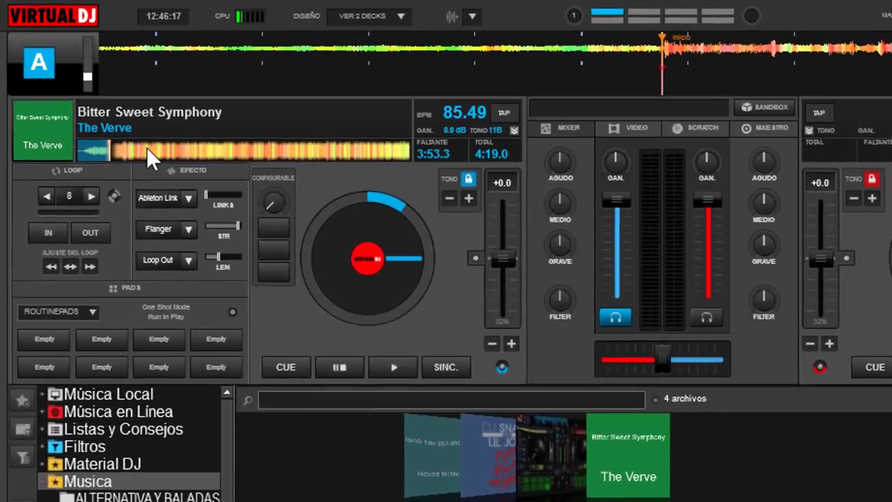
# Move deck A's playback back into the intro before the inicio marker and switch its pads to hotcues
pyautogui.click(103, 149)
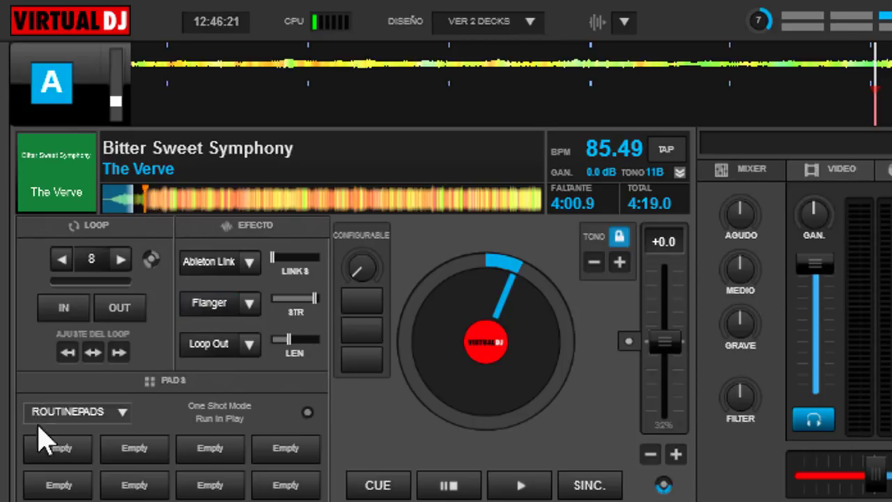
pyautogui.click(123, 413)
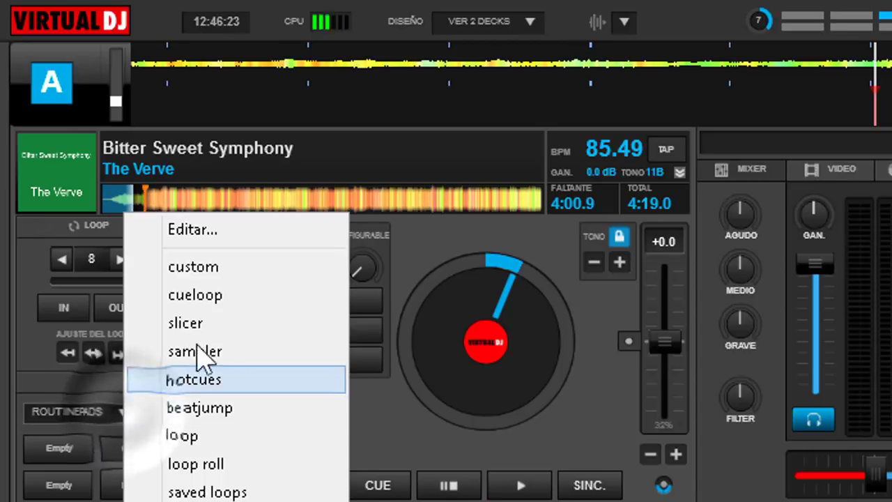
pyautogui.click(246, 382)
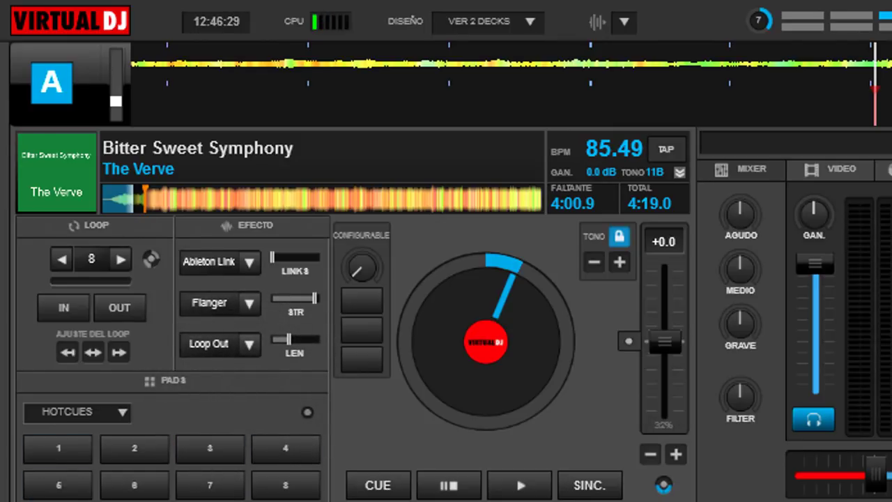
# Load aleteo y guaracha 2018 onto deck A, then reload Bitter Sweet Symphony there to test the load point
pyautogui.moveTo(460, 501); pyautogui.dragTo(460, 408)
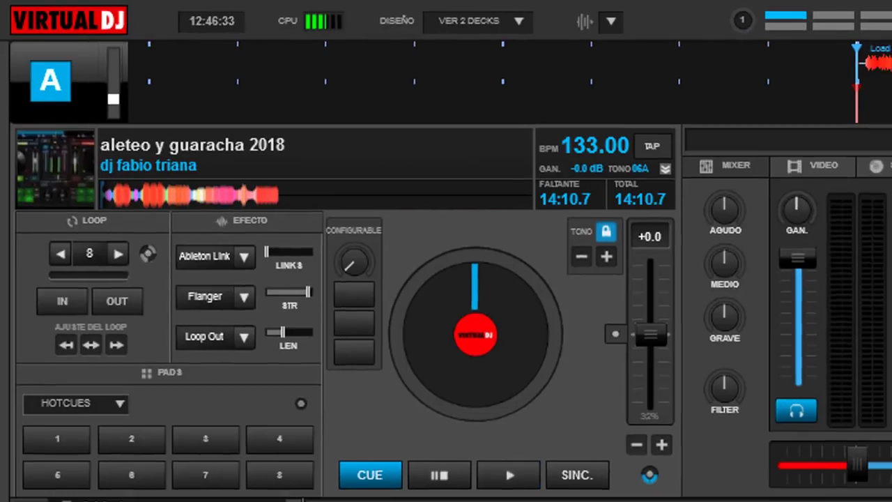
pyautogui.click(289, 478)
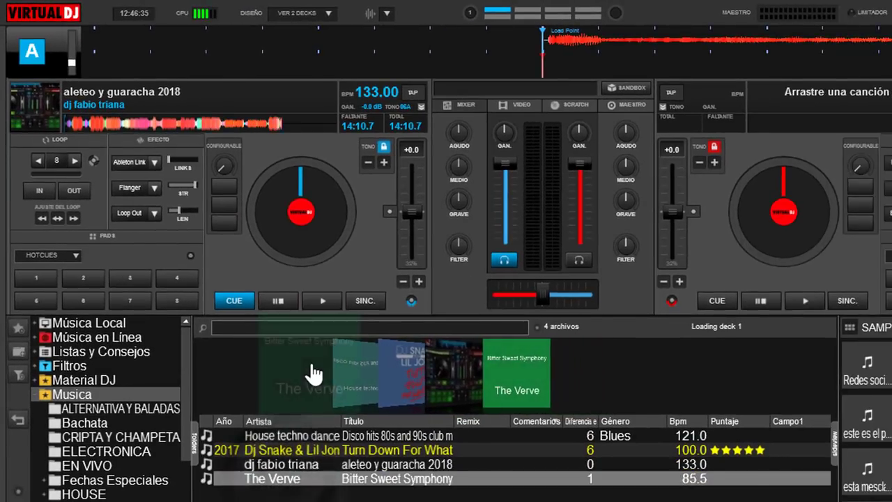
pyautogui.moveTo(314, 374); pyautogui.dragTo(308, 216)
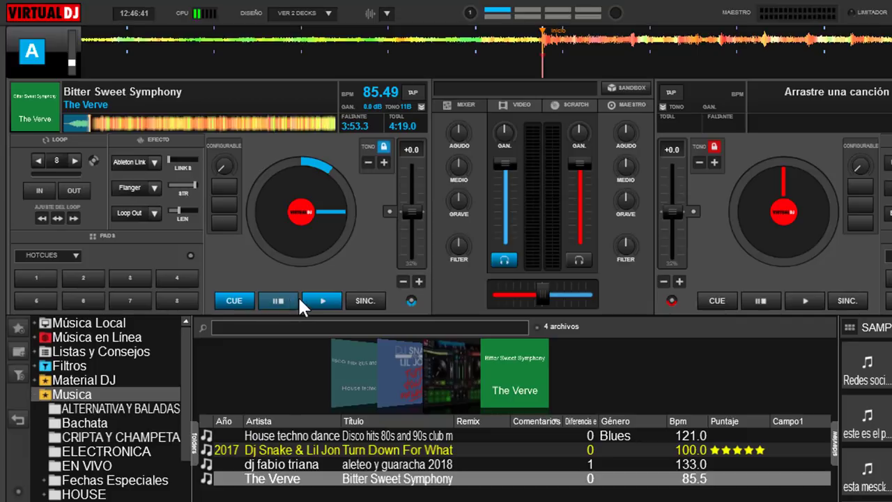
# Play and stop Bitter Sweet Symphony on deck A repeatedly to check that it starts from the inicio point
pyautogui.click(320, 299)
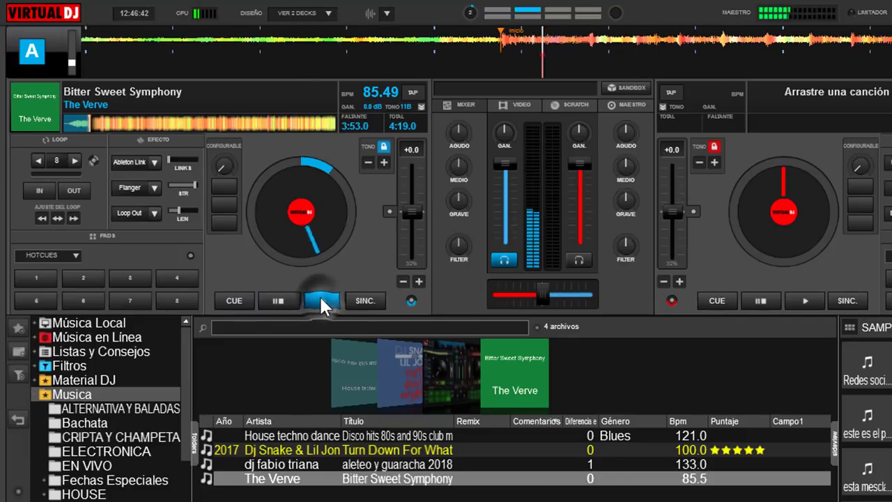
pyautogui.click(277, 301)
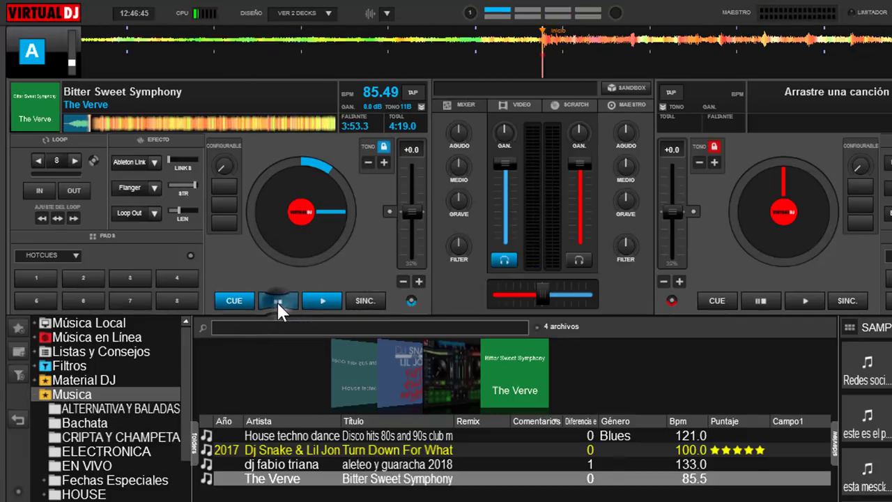
pyautogui.click(319, 300)
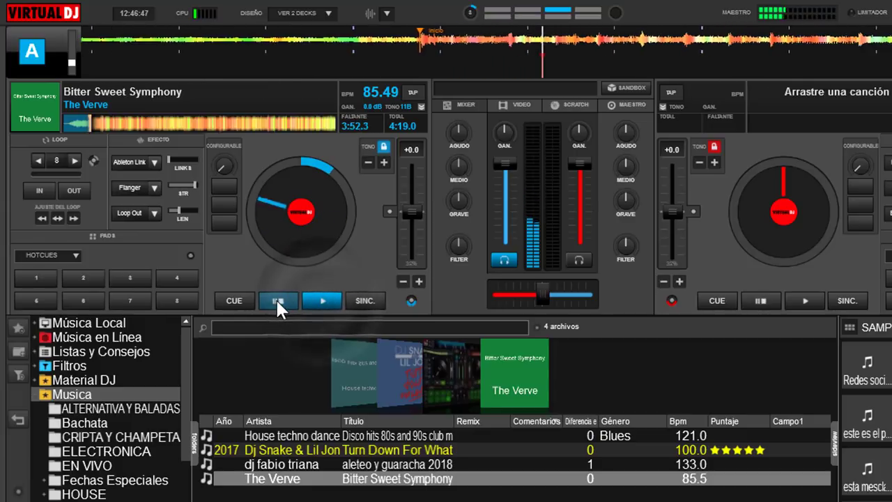
pyautogui.click(276, 301)
pyautogui.click(322, 301)
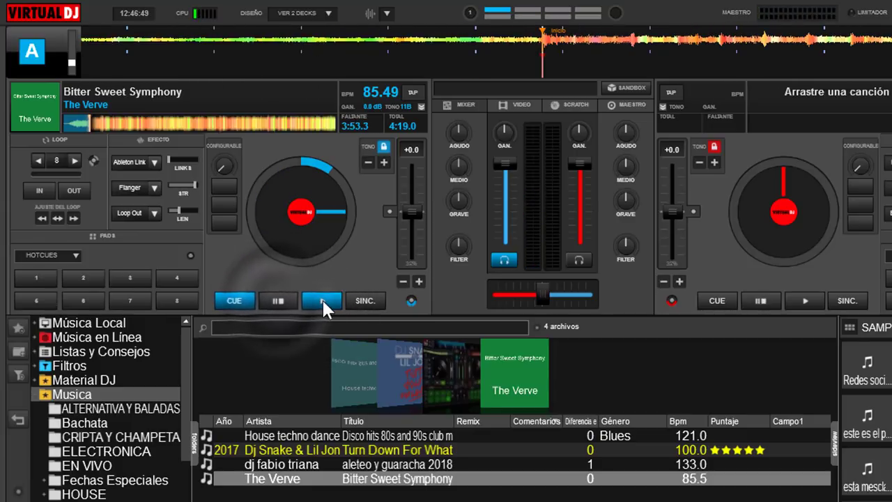
pyautogui.click(279, 301)
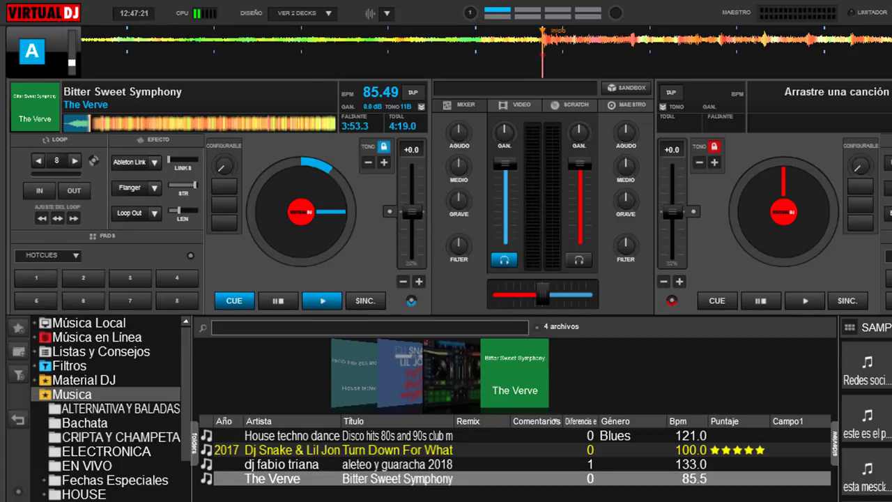
# Reopen the POI editor for Bitter Sweet Symphony, set the inicio point's cue or mark option to Invisible, and close it
pyautogui.rightClick(296, 488)
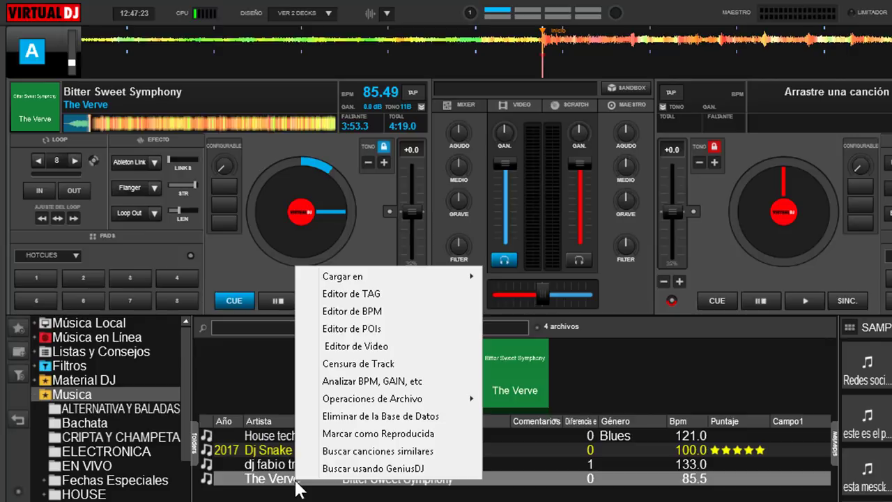
pyautogui.click(410, 328)
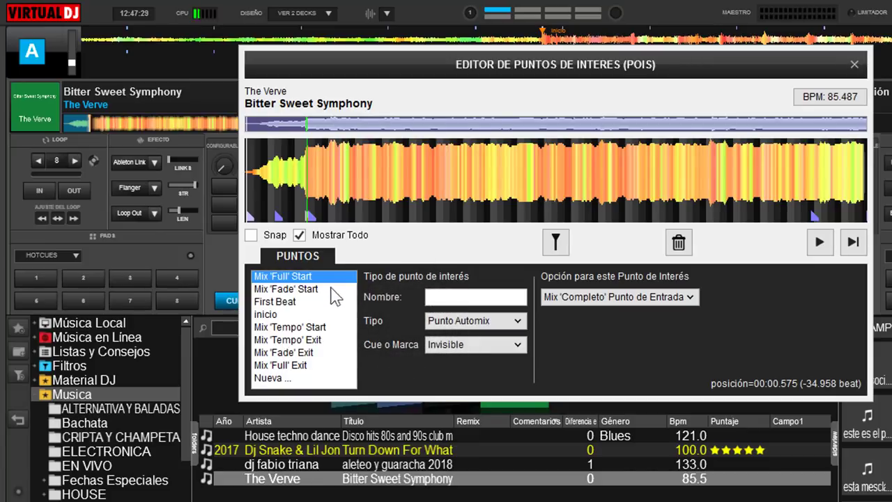
pyautogui.click(273, 314)
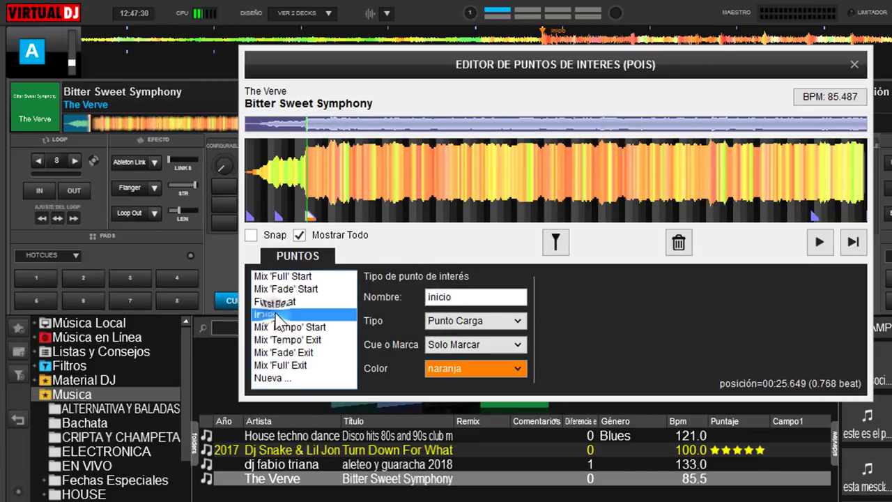
pyautogui.click(519, 350)
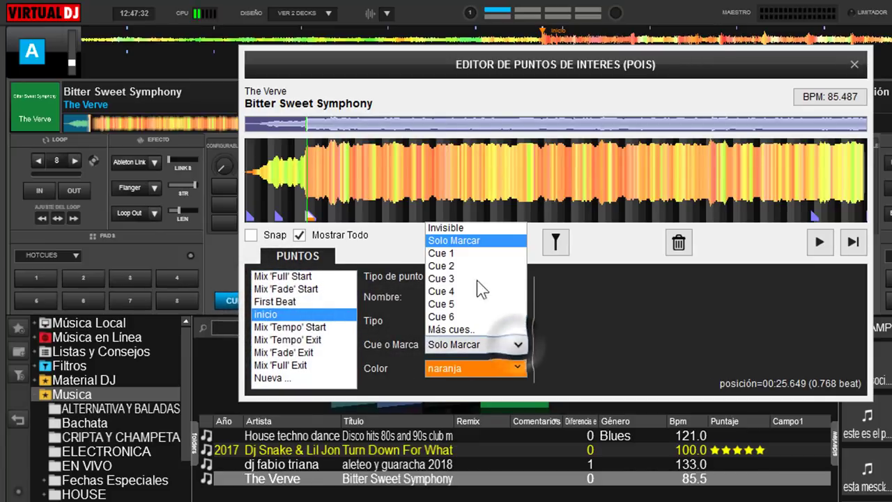
pyautogui.click(504, 230)
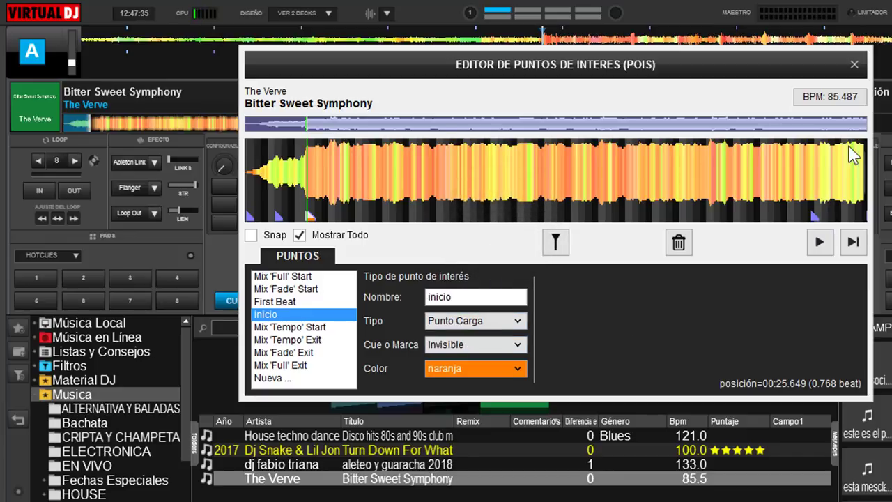
pyautogui.click(854, 65)
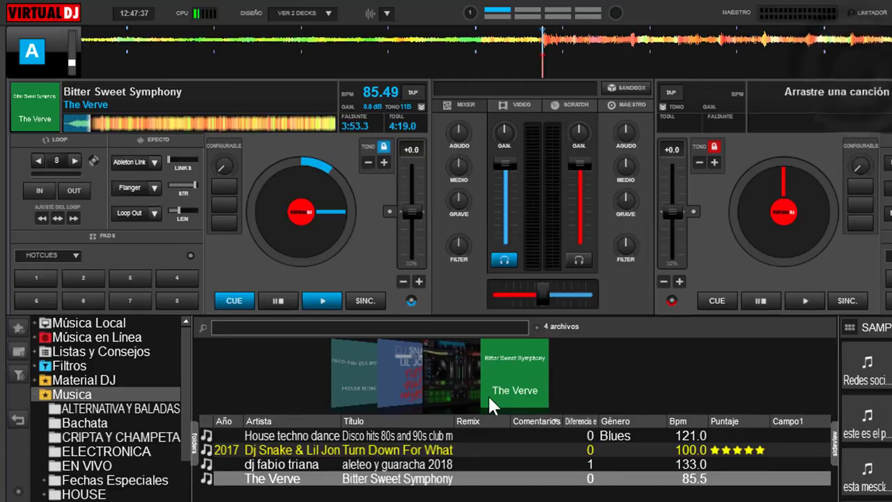
# Move deck A's playback into the intro, load Turn Down For What there, and reload Bitter Sweet Symphony to retest its load point
pyautogui.click(81, 123)
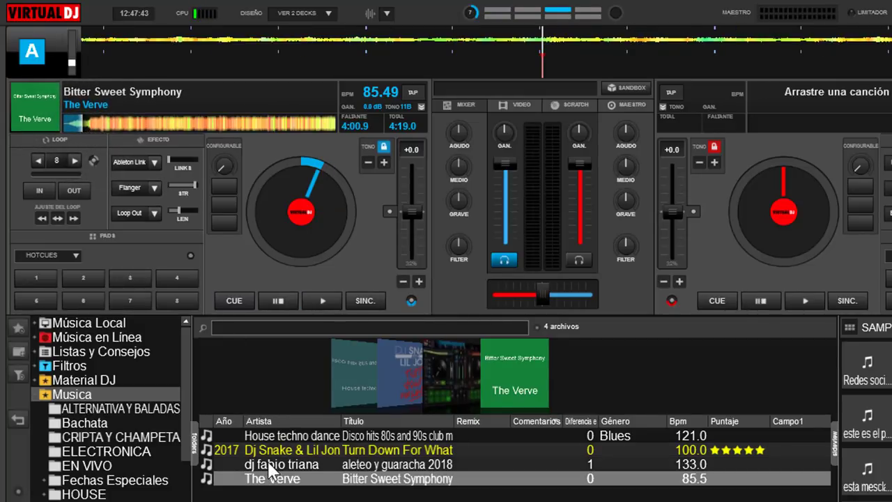
pyautogui.moveTo(285, 452); pyautogui.dragTo(302, 268)
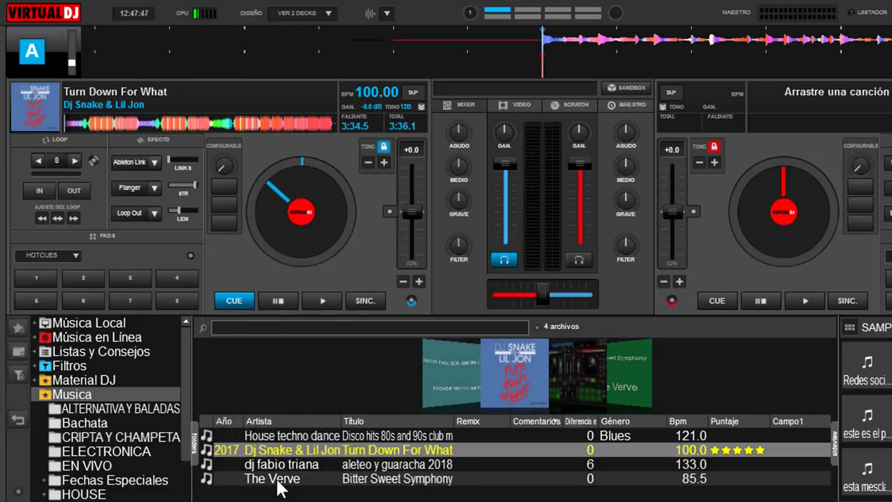
pyautogui.moveTo(277, 479); pyautogui.dragTo(288, 225)
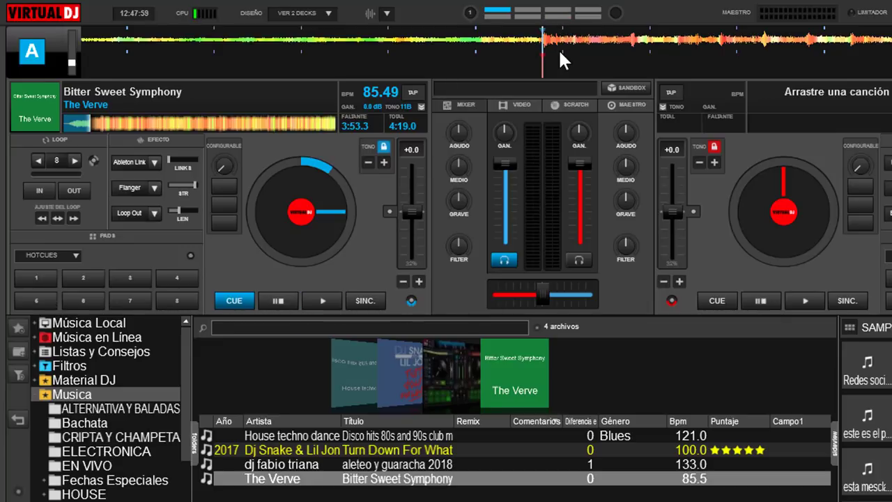
# Play Bitter Sweet Symphony on deck A twice, stopping back at the load point each time, to check its start with the invisible marker
pyautogui.click(324, 300)
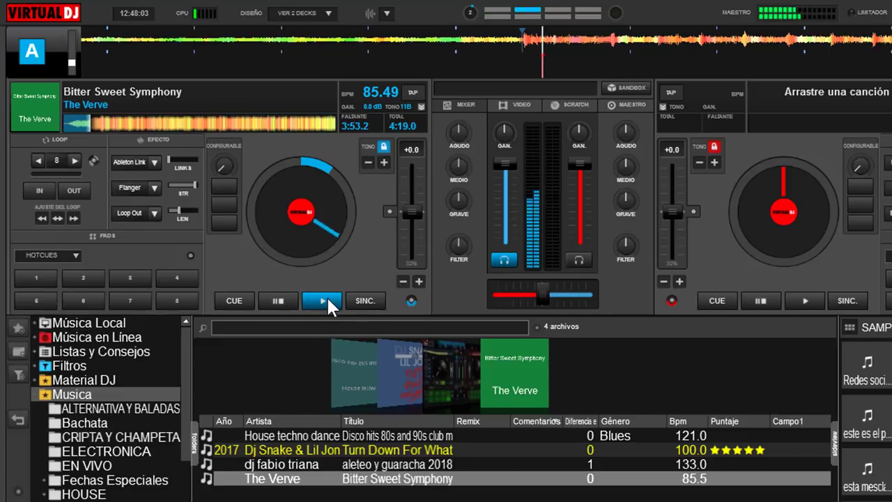
pyautogui.click(285, 300)
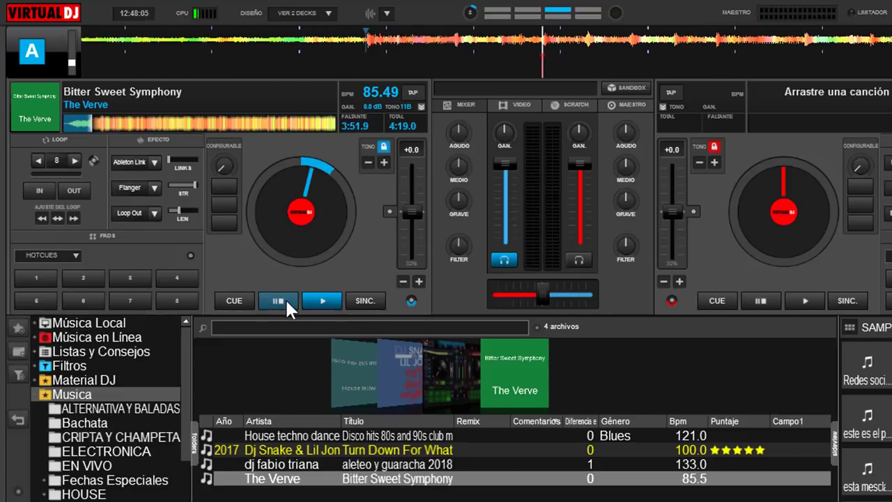
pyautogui.click(280, 300)
pyautogui.click(325, 300)
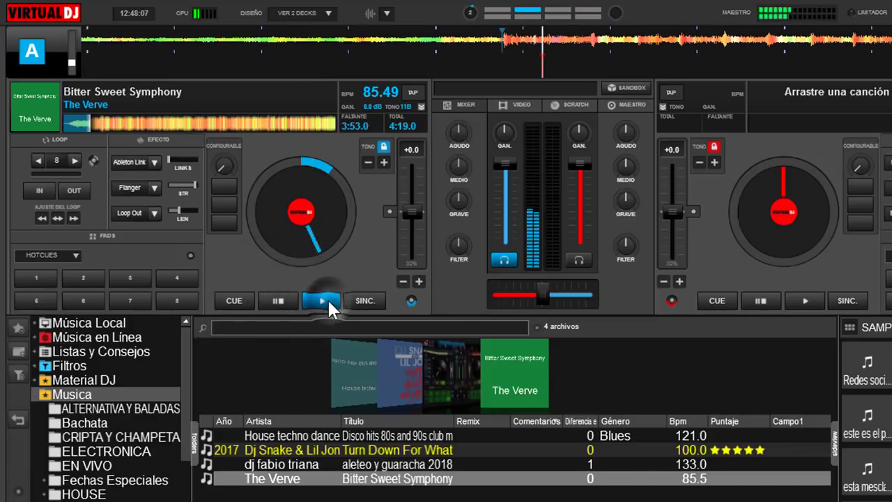
pyautogui.click(276, 300)
pyautogui.click(277, 301)
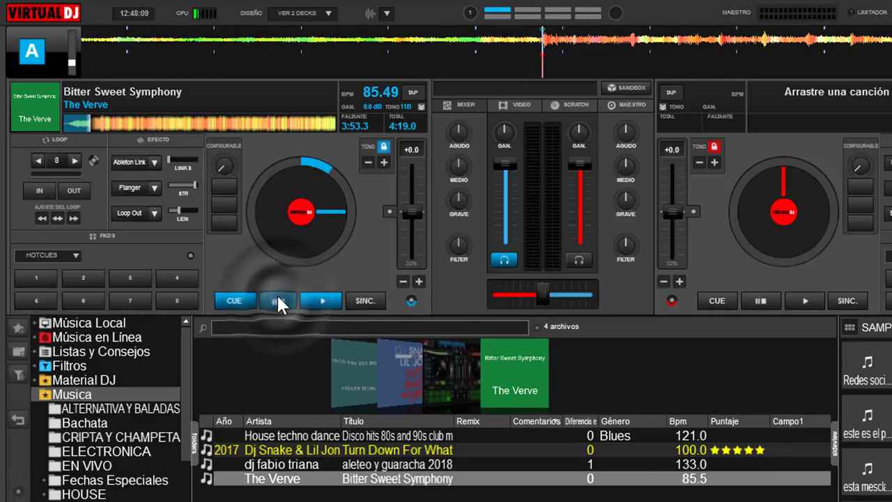